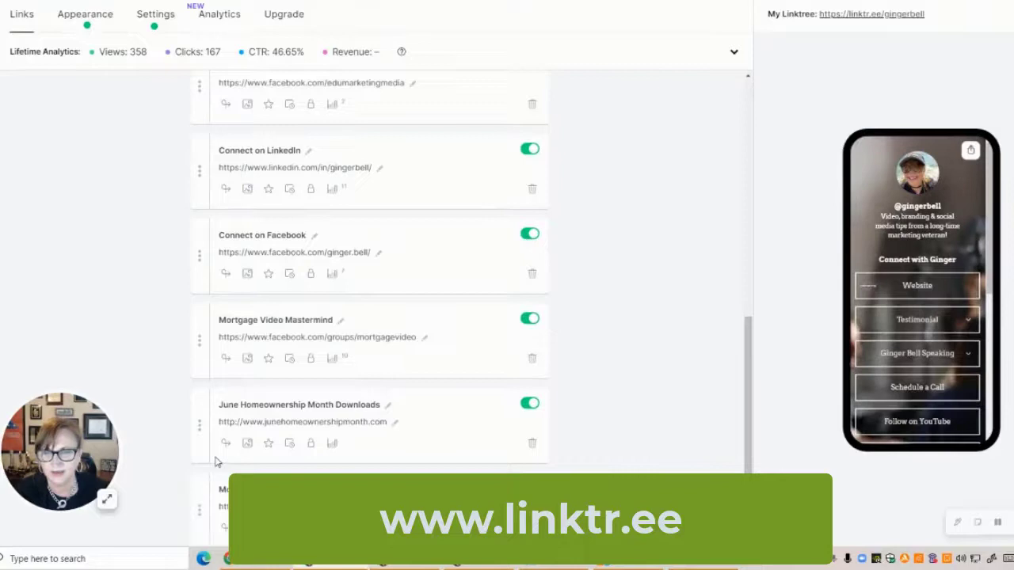
pyautogui.scroll(8, 290, 420)
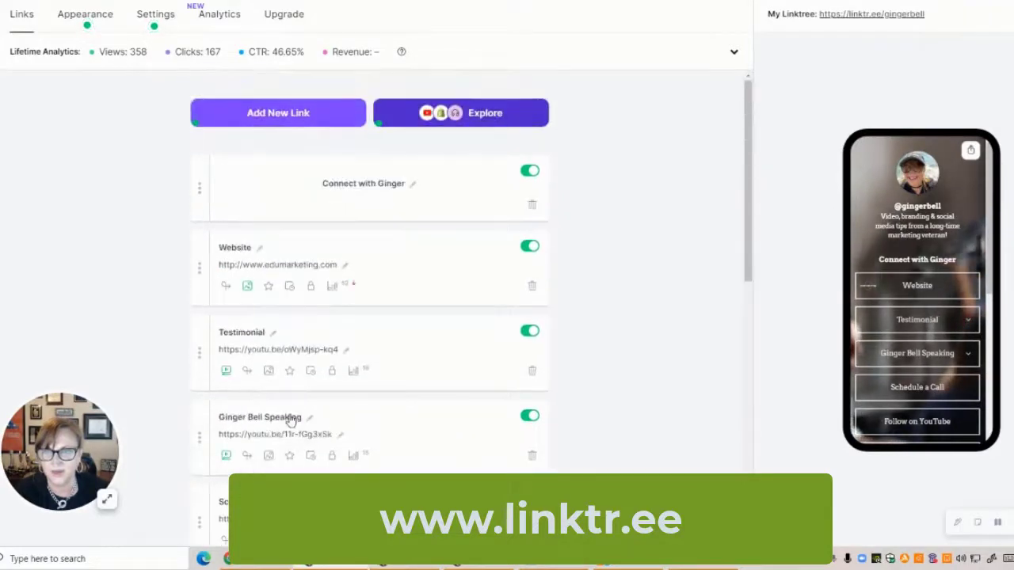
pyautogui.scroll(-2, 928, 263)
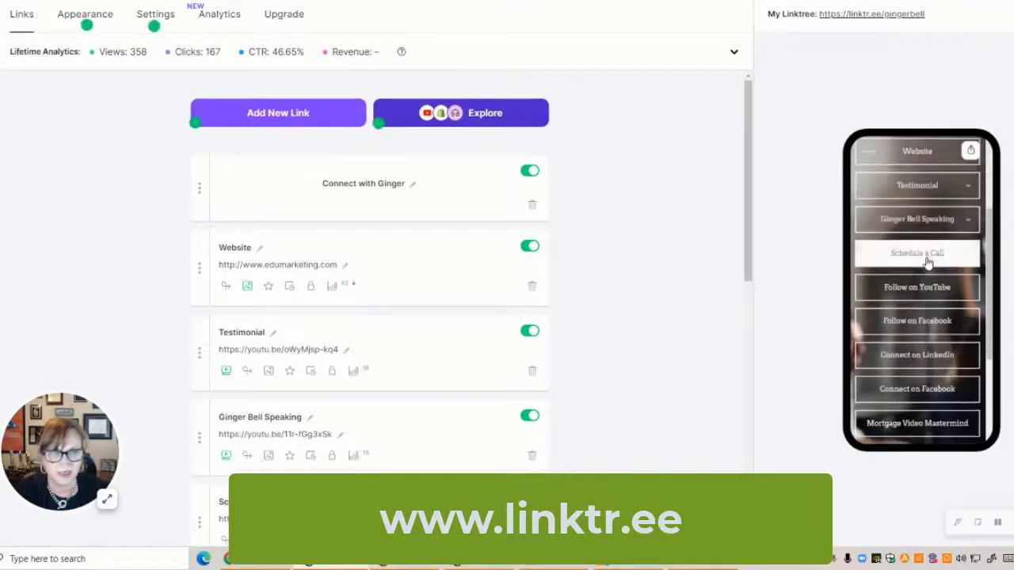
pyautogui.scroll(-3, 926, 264)
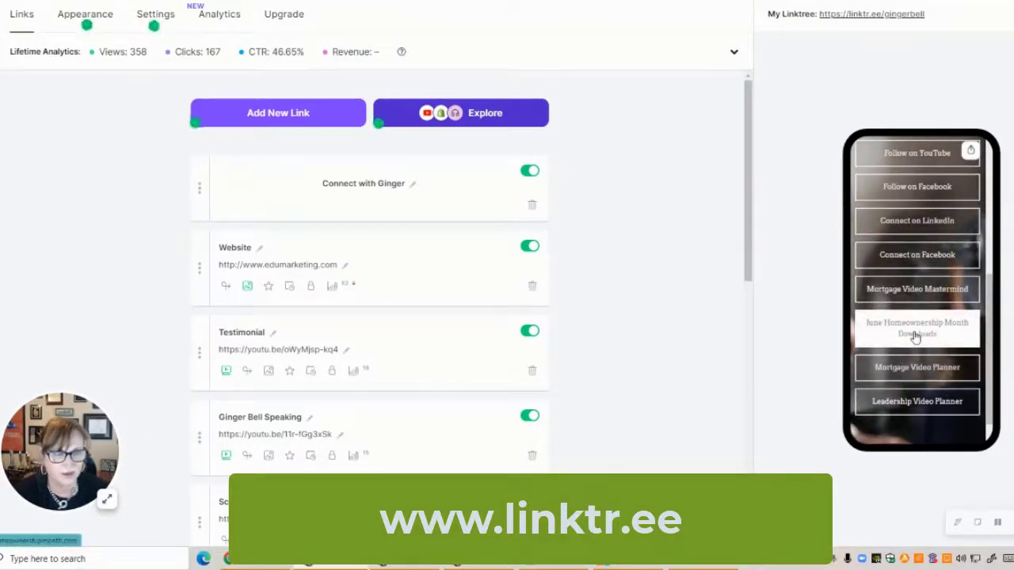
pyautogui.scroll(-2, 553, 384)
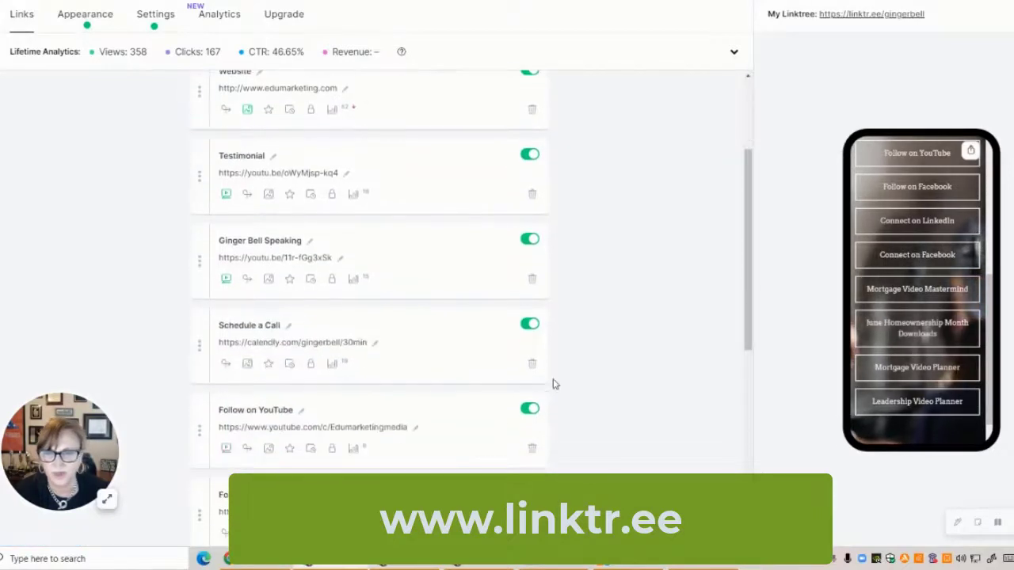
pyautogui.scroll(-4, 553, 385)
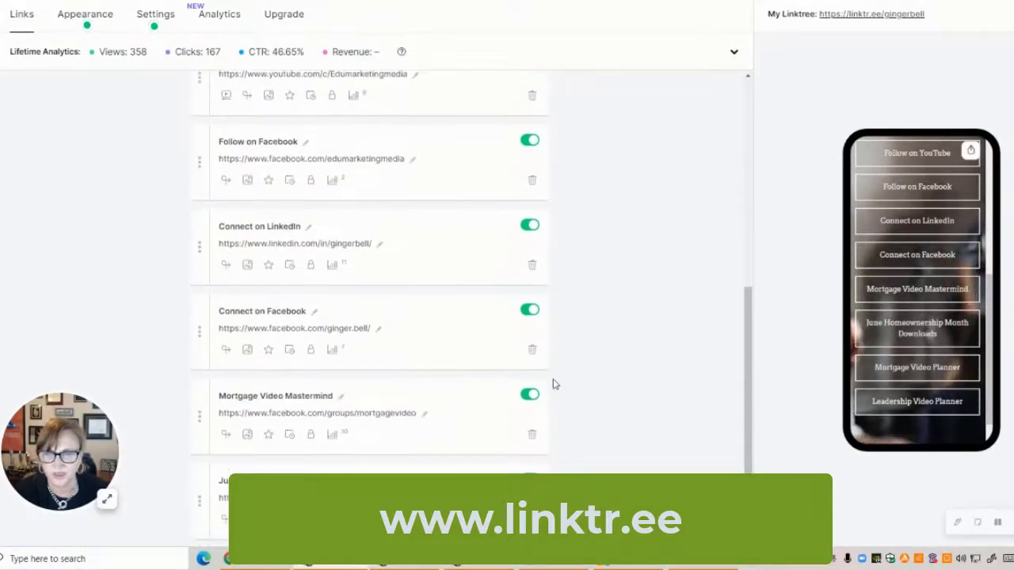
pyautogui.scroll(-1, 553, 384)
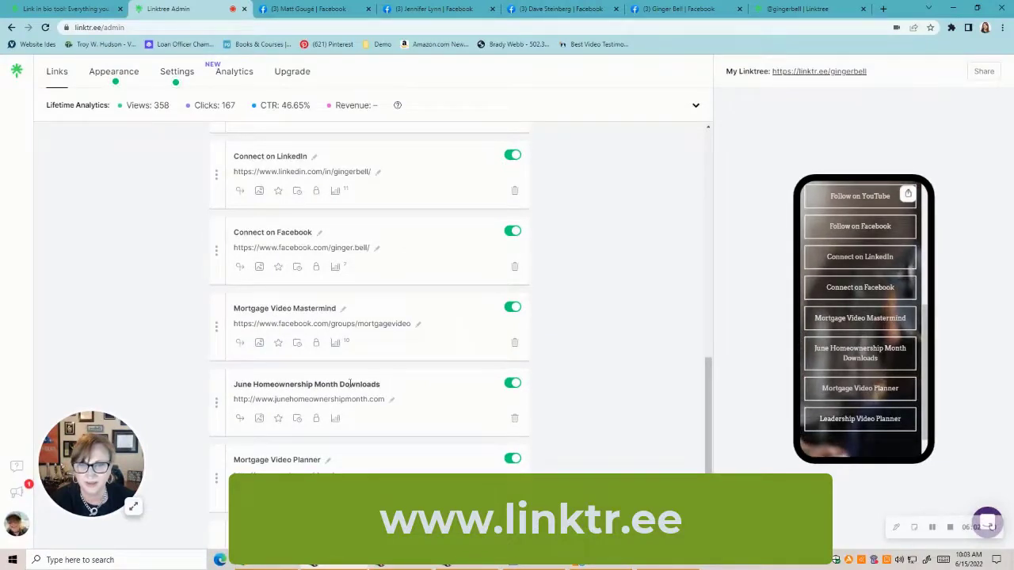
# Shorten the link title 'June Homeownership Month Downloads' to 'Homeownership Downloads'.
pyautogui.doubleClick(243, 384)
pyautogui.press('BackSpace')
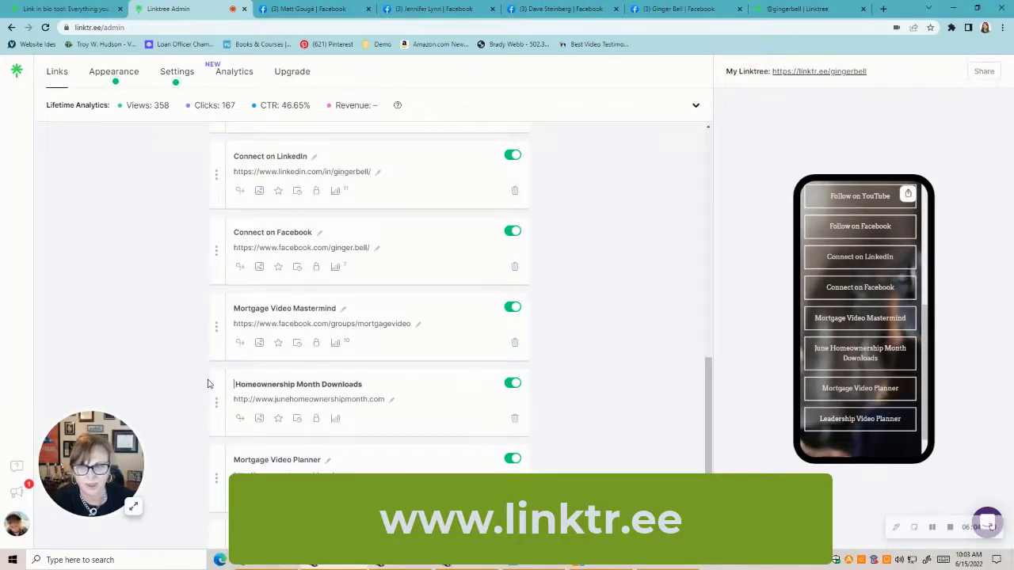
pyautogui.press('Delete')
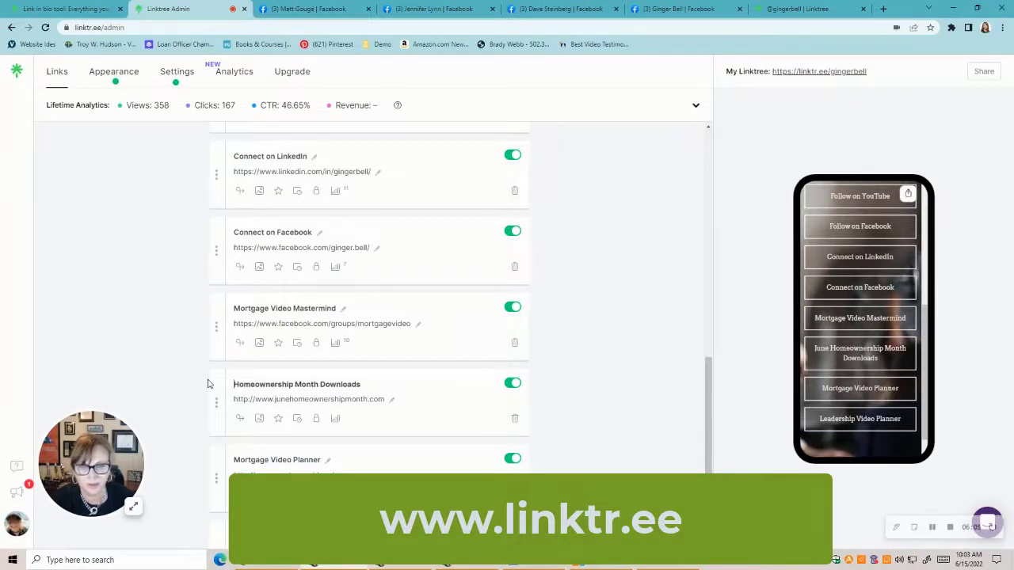
pyautogui.click(298, 385)
pyautogui.press('BackSpace')
pyautogui.press('BackSpace')
pyautogui.press('BackSpace')
pyautogui.press('BackSpace')
pyautogui.press('BackSpace')
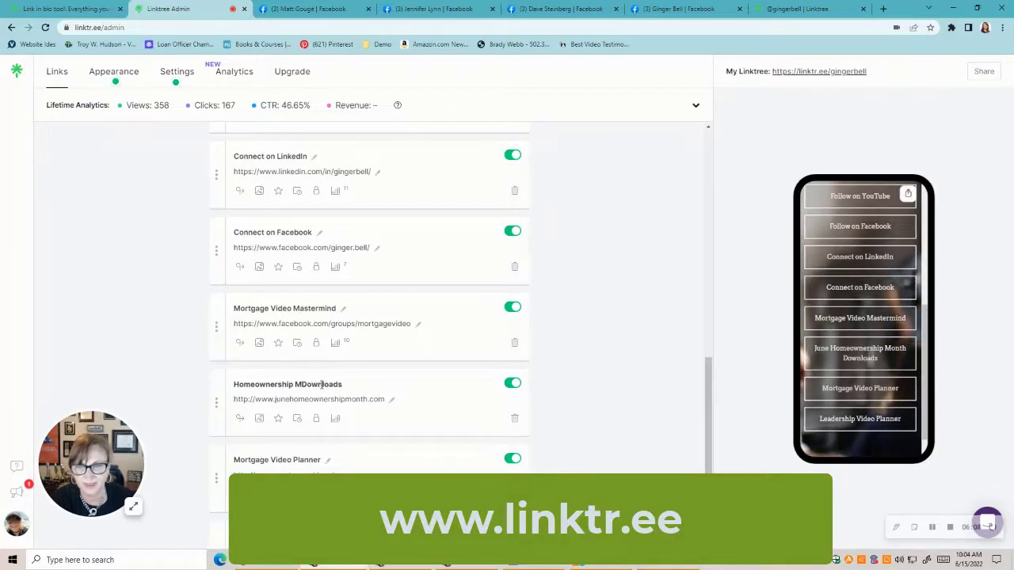
pyautogui.press('BackSpace')
pyautogui.click(583, 395)
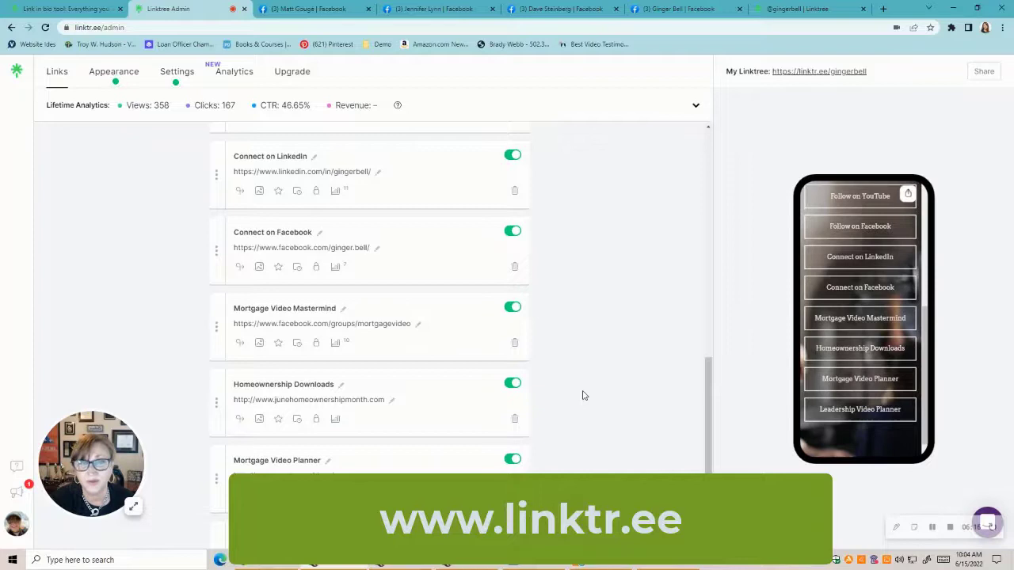
pyautogui.scroll(-1, 620, 400)
pyautogui.scroll(8, 625, 394)
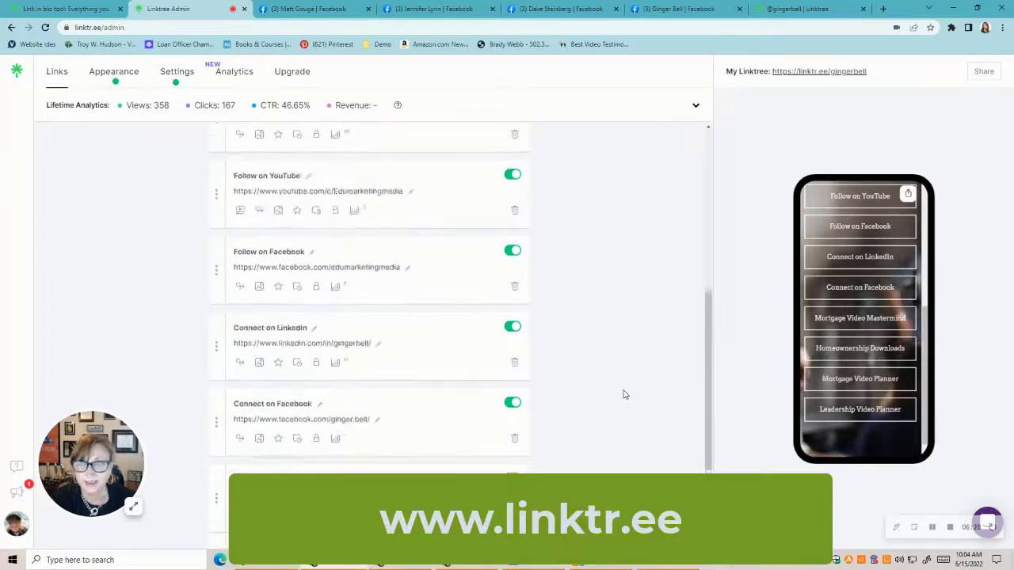
pyautogui.scroll(1, 625, 394)
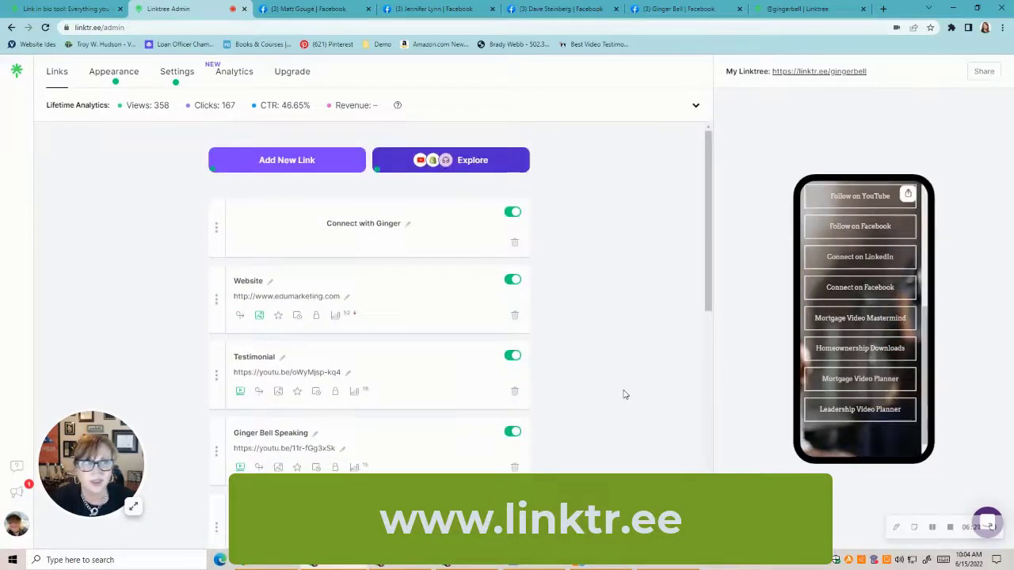
# Open the live linktr.ee/gingerbell page and select its web address in the address bar.
pyautogui.click(846, 73)
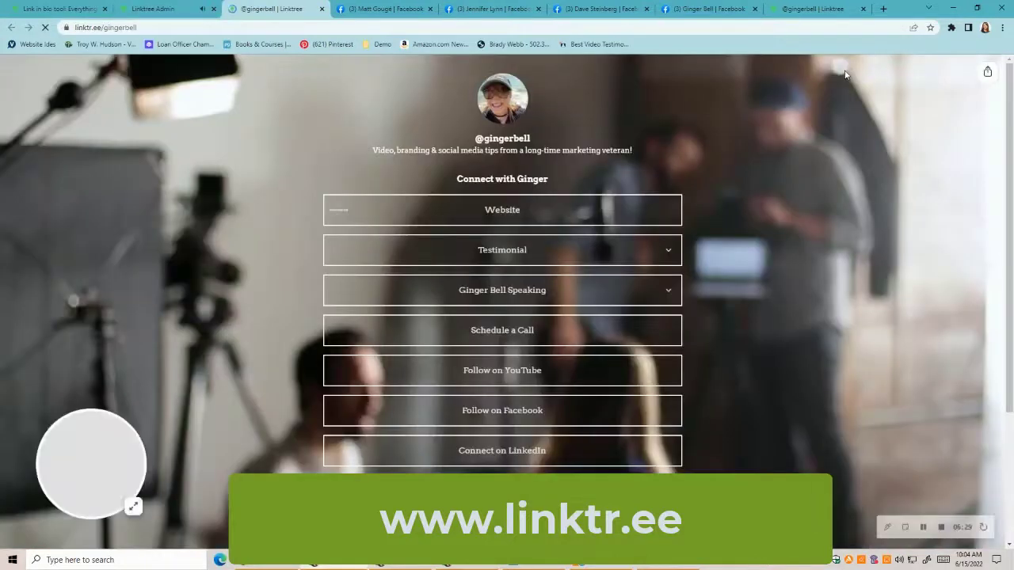
pyautogui.click(176, 29)
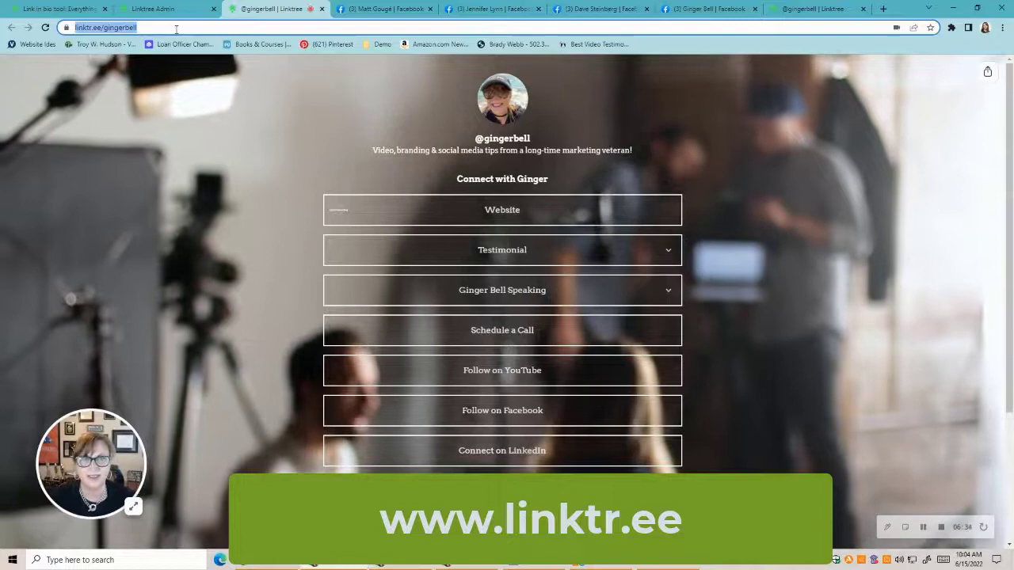
pyautogui.click(714, 8)
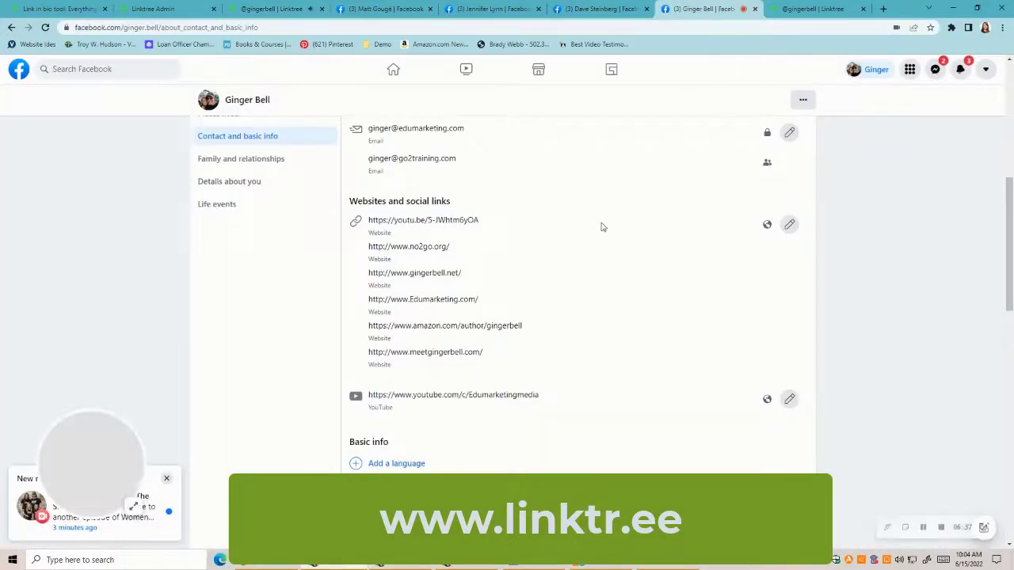
# Put the profile's six website links into edit mode and select the meetgingerbell.com address.
pyautogui.click(789, 225)
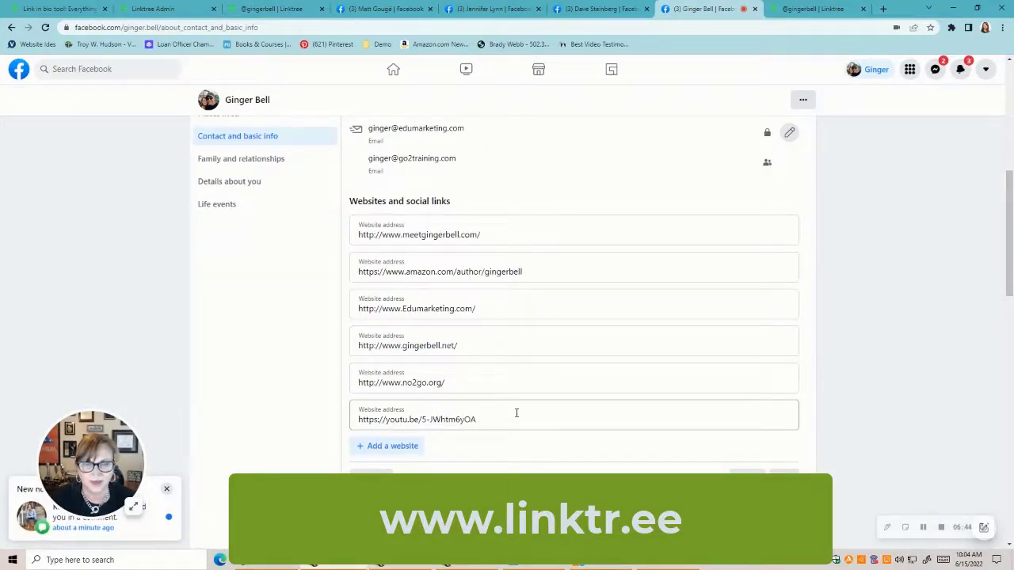
pyautogui.scroll(-2, 517, 413)
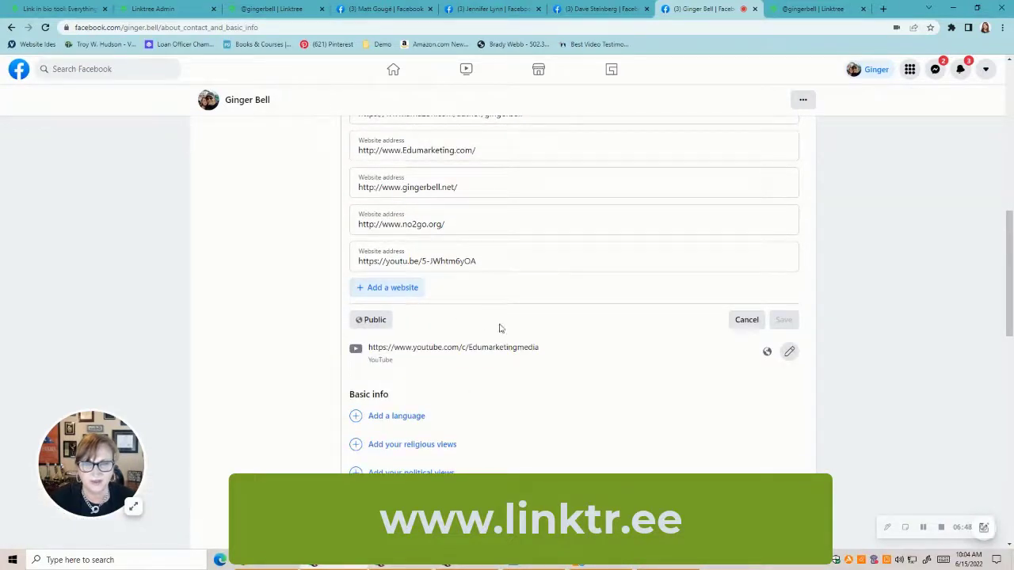
pyautogui.scroll(-1, 564, 384)
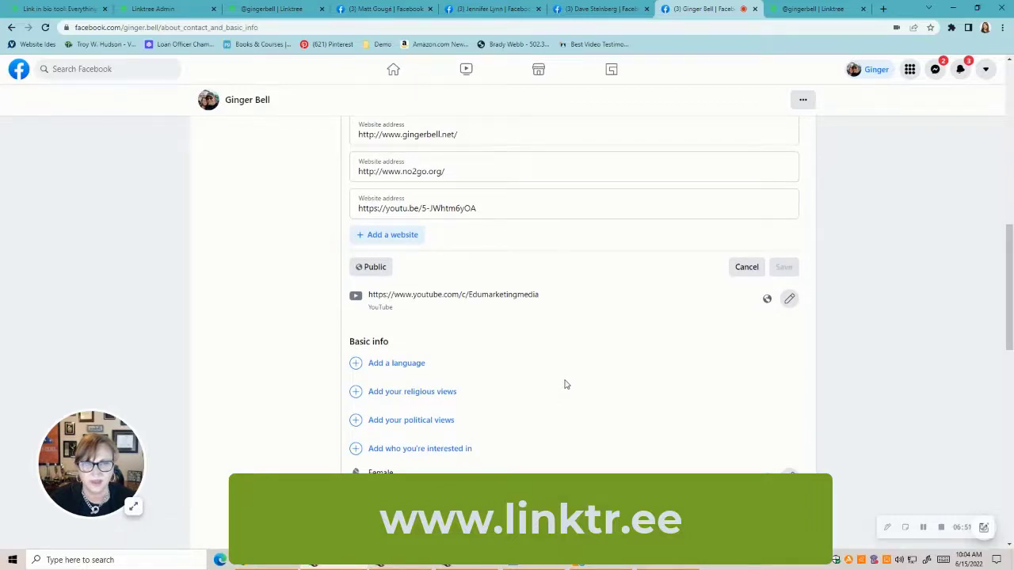
pyautogui.scroll(3, 595, 319)
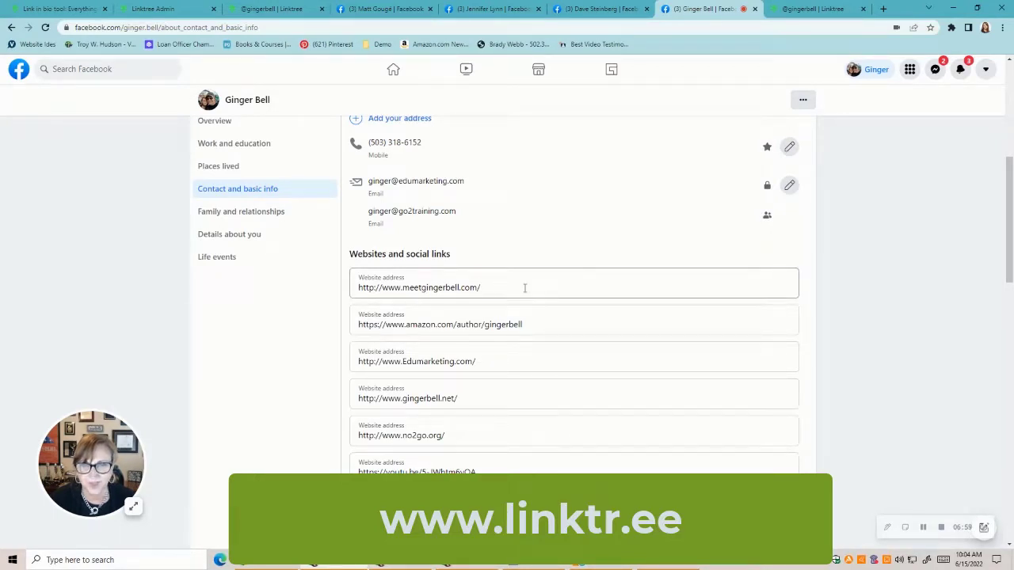
pyautogui.moveTo(524, 287); pyautogui.dragTo(339, 289)
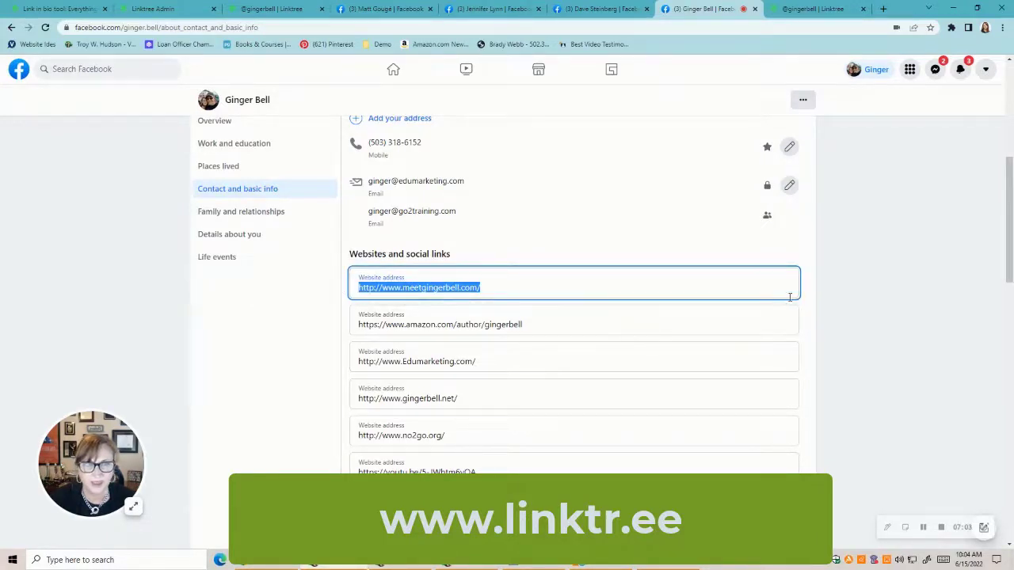
pyautogui.scroll(5, 790, 297)
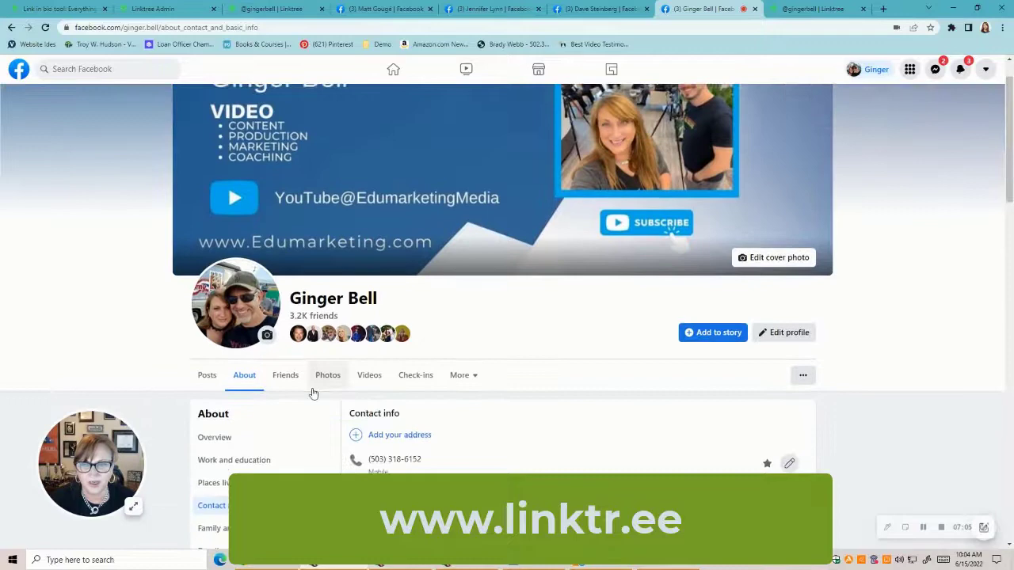
pyautogui.scroll(1, 313, 393)
pyautogui.scroll(-3, 477, 368)
pyautogui.scroll(-4, 477, 367)
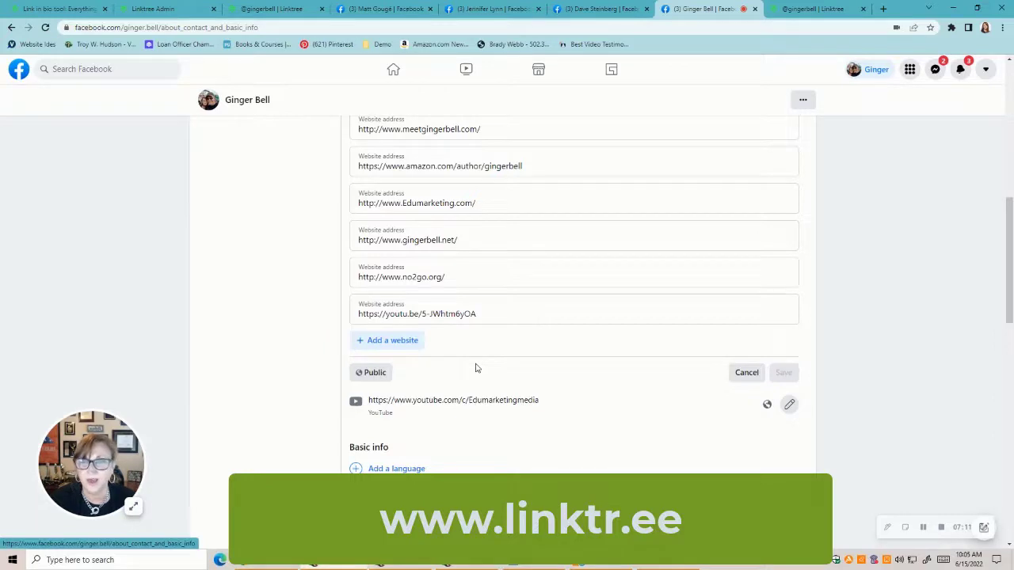
pyautogui.scroll(8, 477, 368)
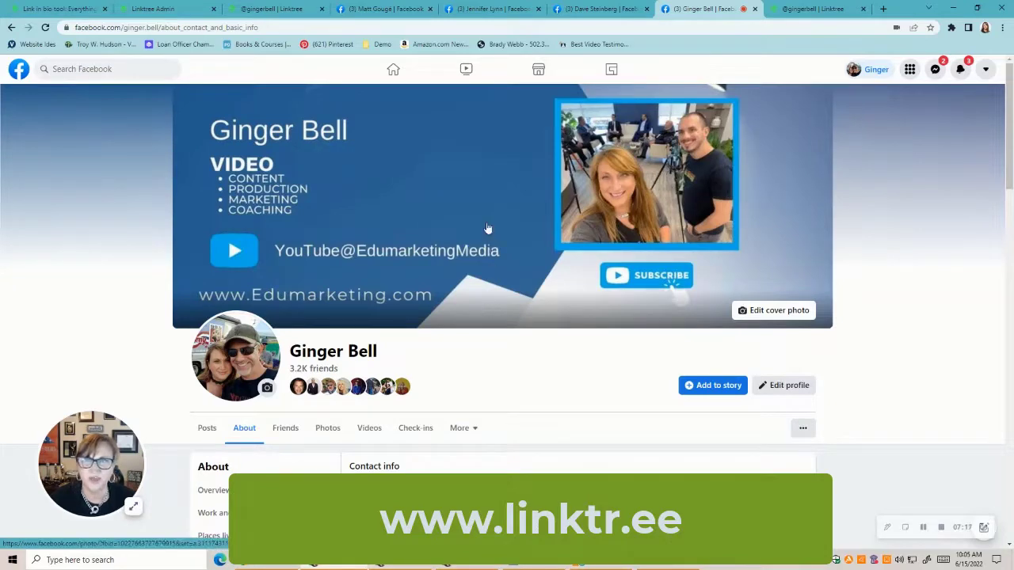
pyautogui.click(395, 10)
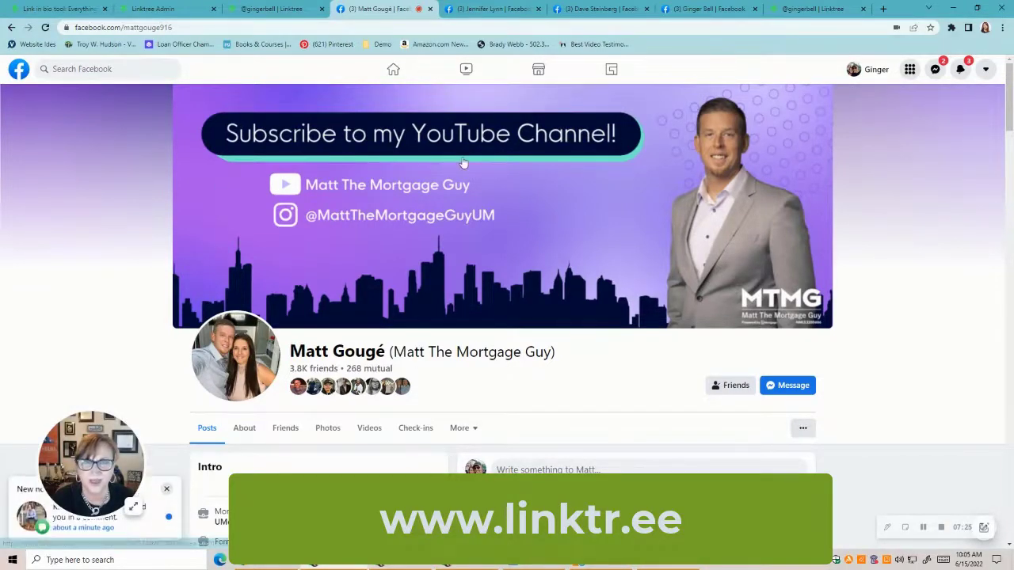
# View the friend's About contact and basic info, which lists a single website link.
pyautogui.scroll(-2, 554, 246)
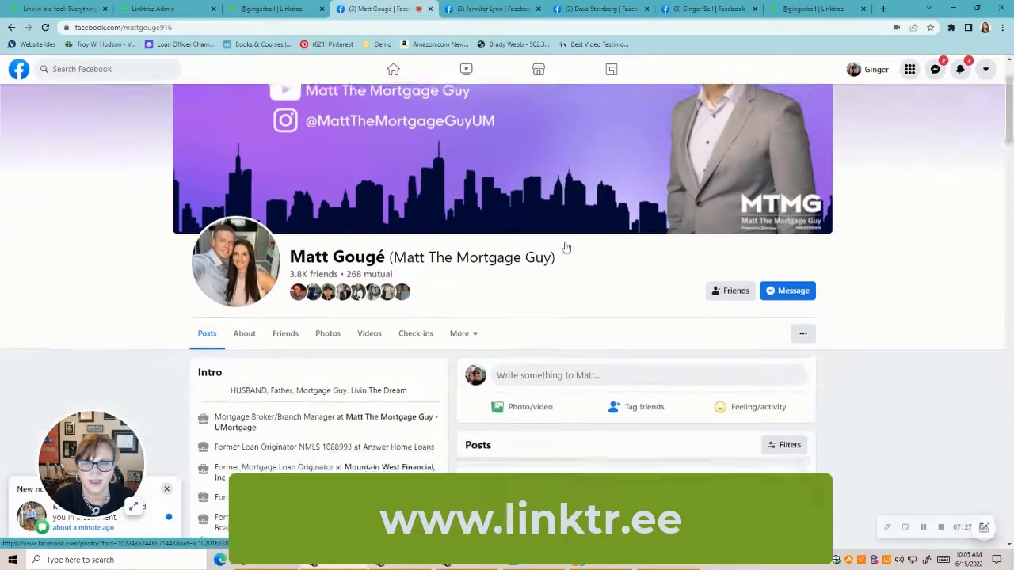
pyautogui.scroll(-1, 317, 289)
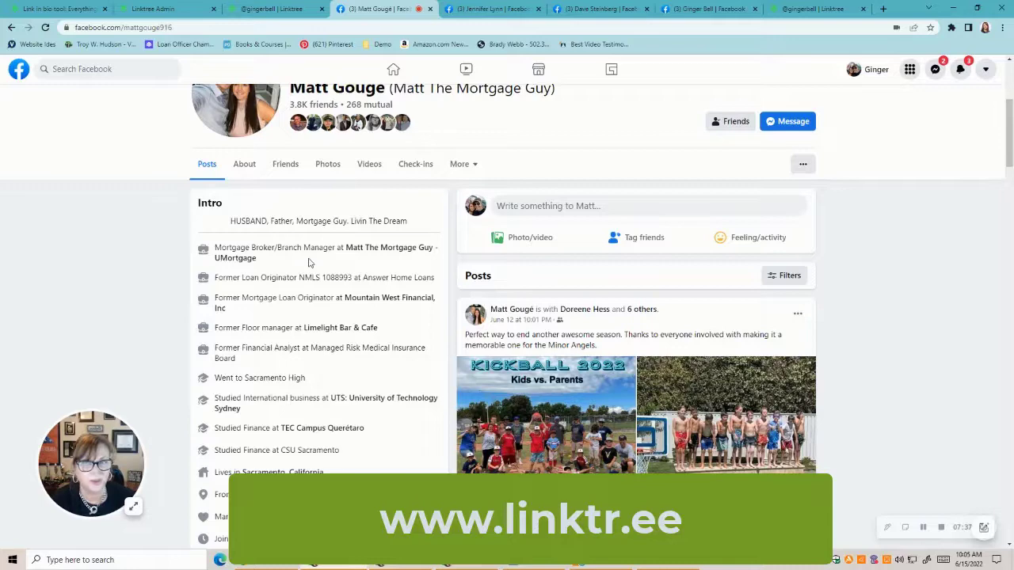
pyautogui.click(244, 168)
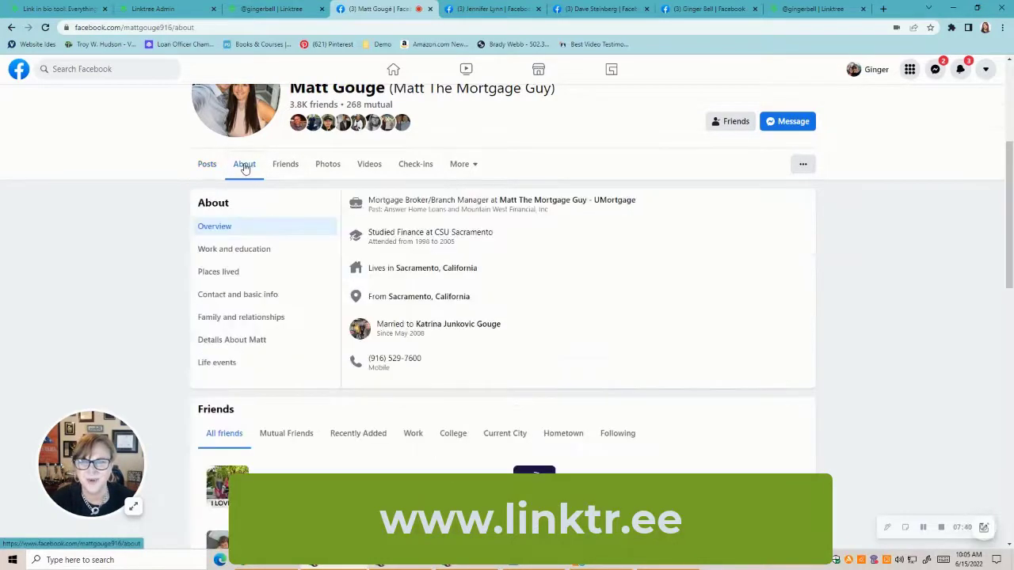
pyautogui.click(265, 297)
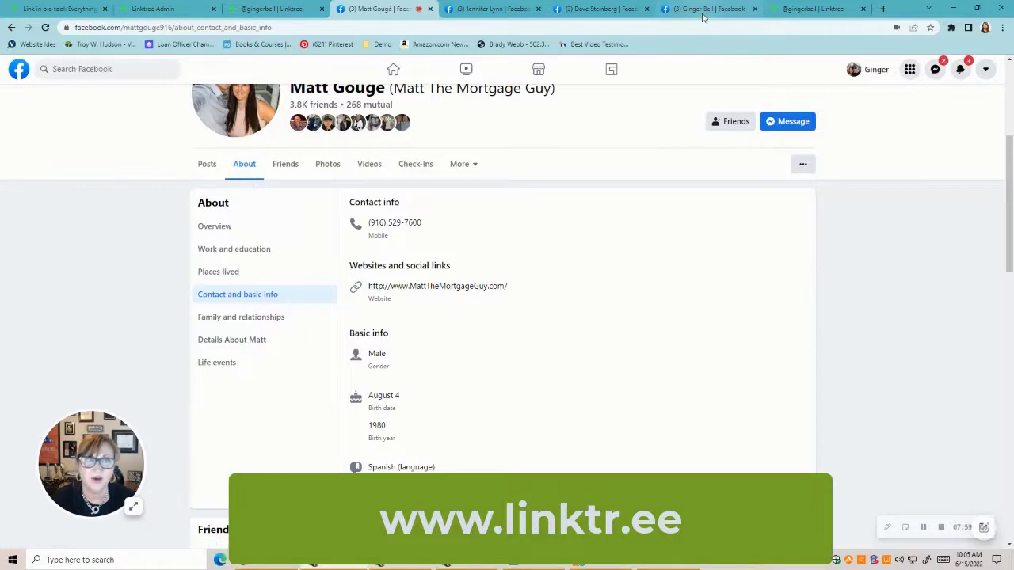
pyautogui.click(814, 9)
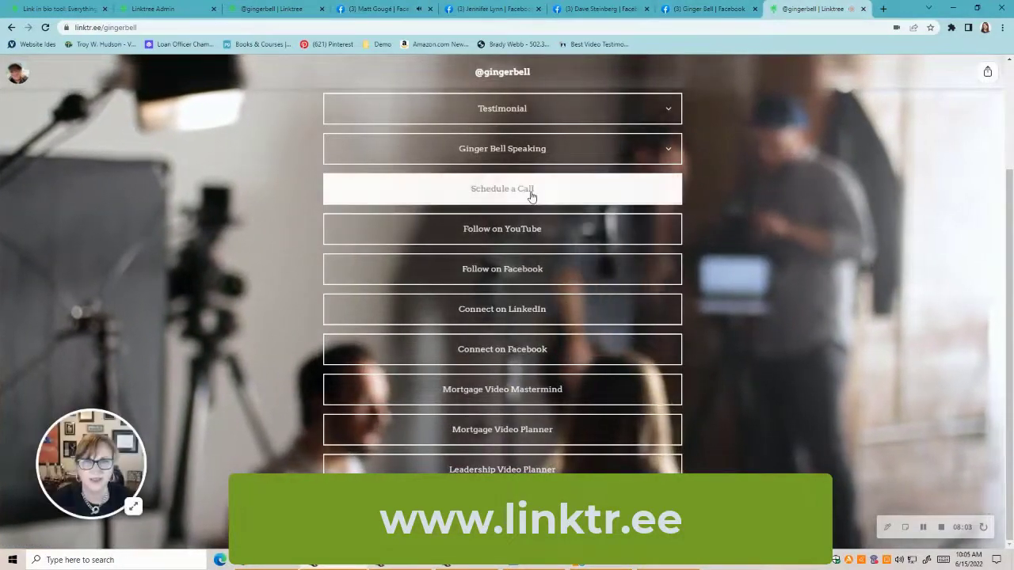
# Follow the Schedule a Call button to load the 30 Minute Meeting booking calendar.
pyautogui.click(532, 195)
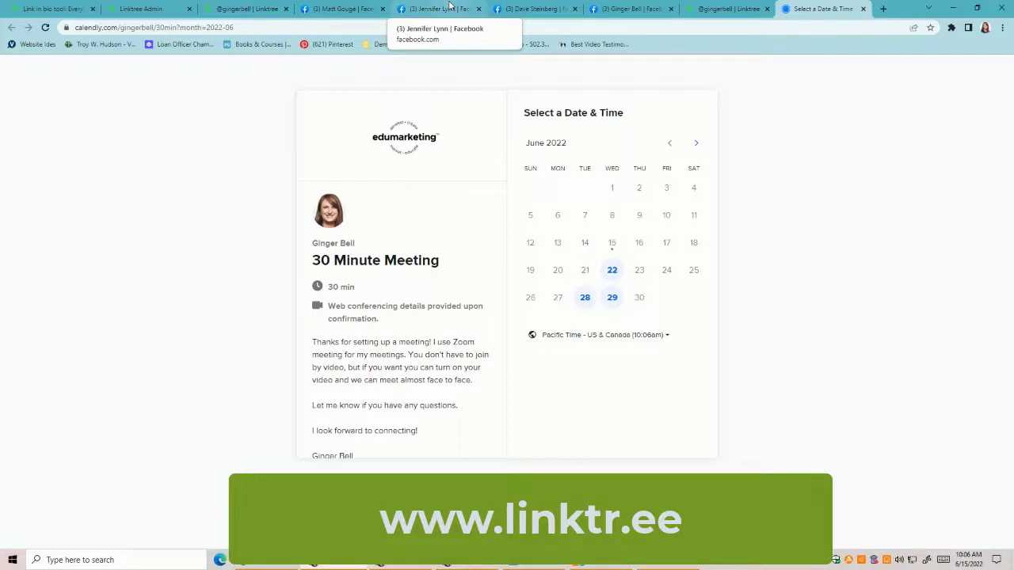
# Check the second friend's About contact and basic info, which shows no contact info or website links.
pyautogui.click(449, 8)
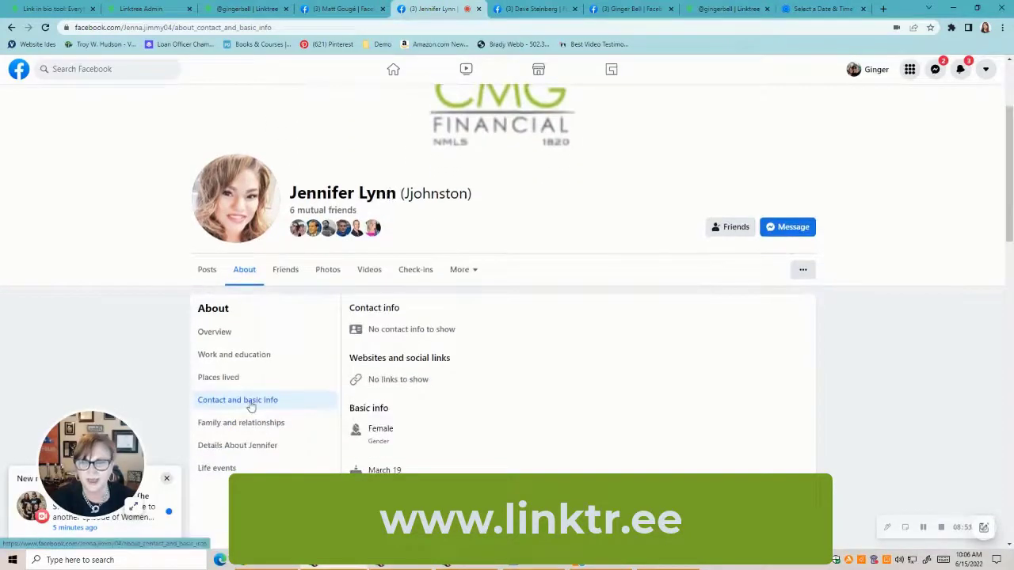
pyautogui.scroll(2, 250, 405)
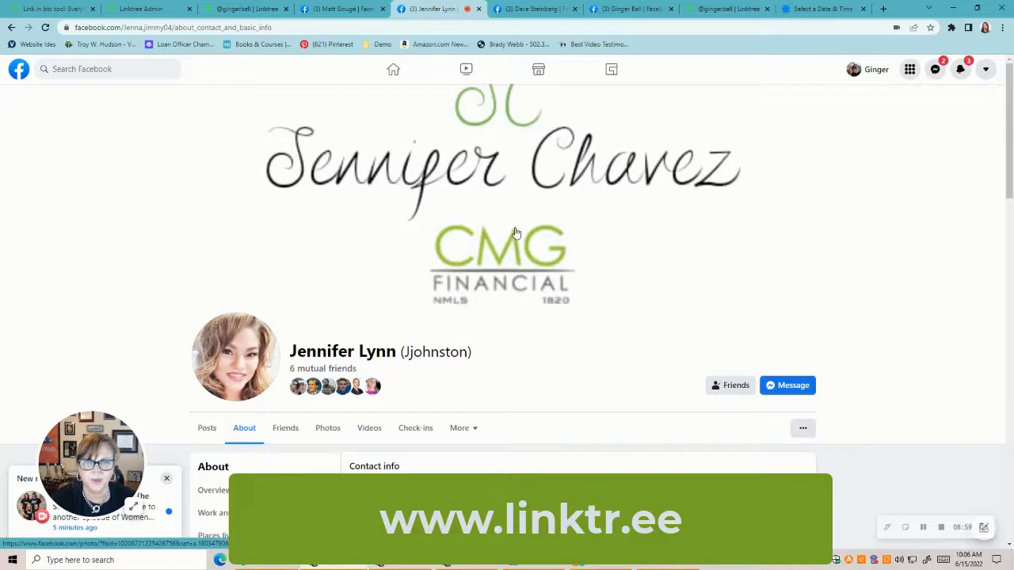
pyautogui.scroll(-3, 703, 273)
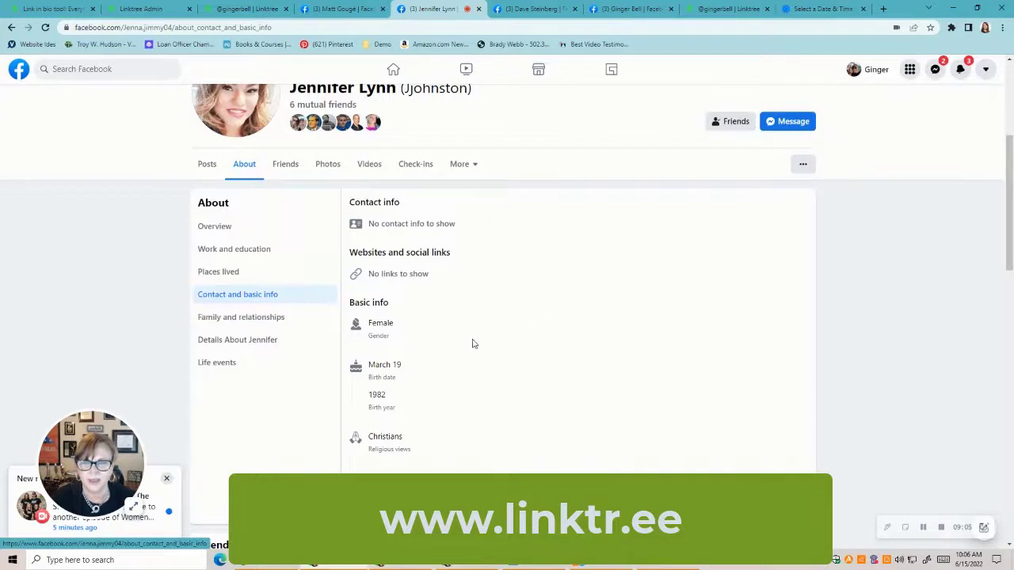
pyautogui.click(270, 295)
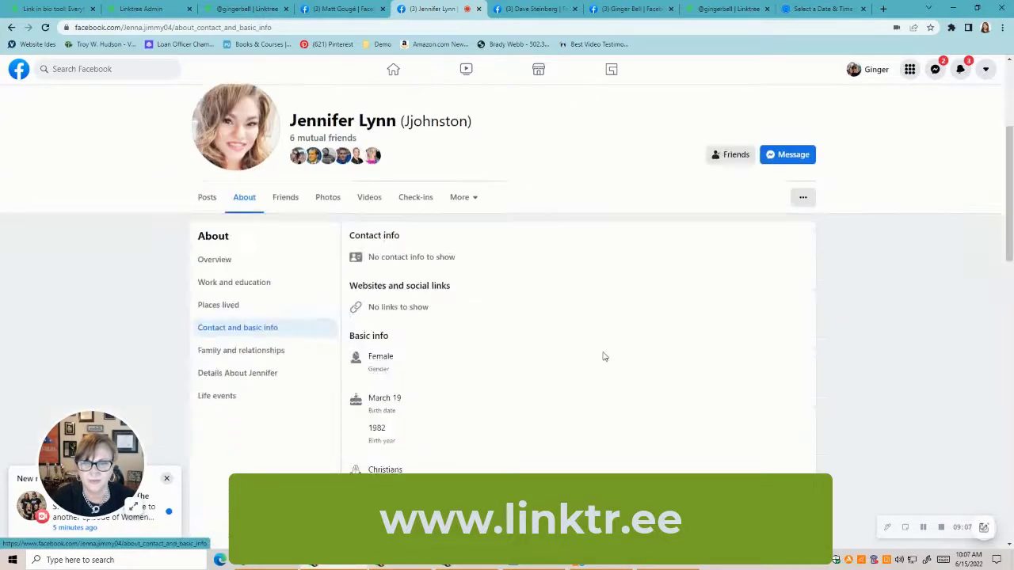
pyautogui.scroll(-1, 602, 357)
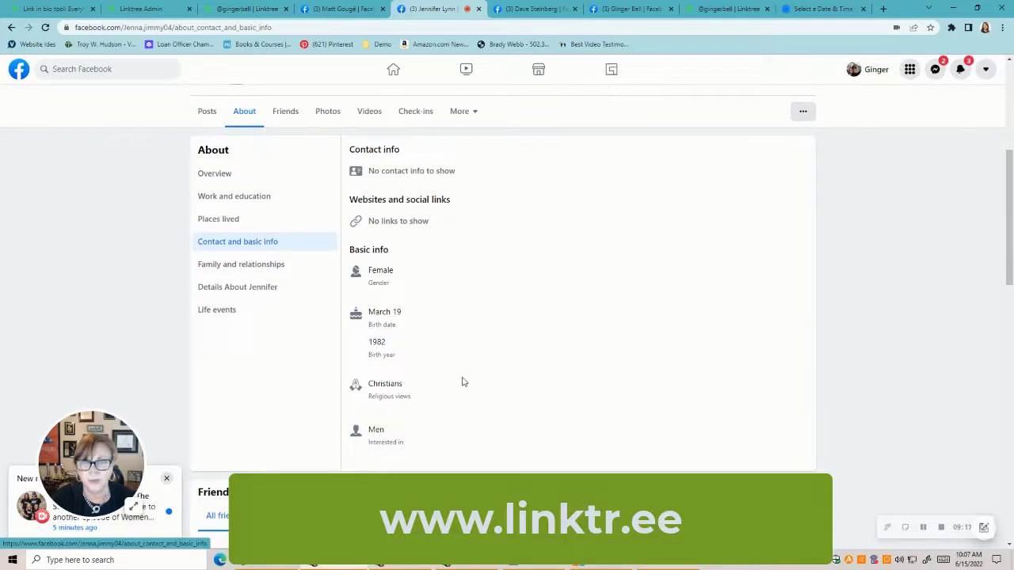
pyautogui.scroll(2, 464, 382)
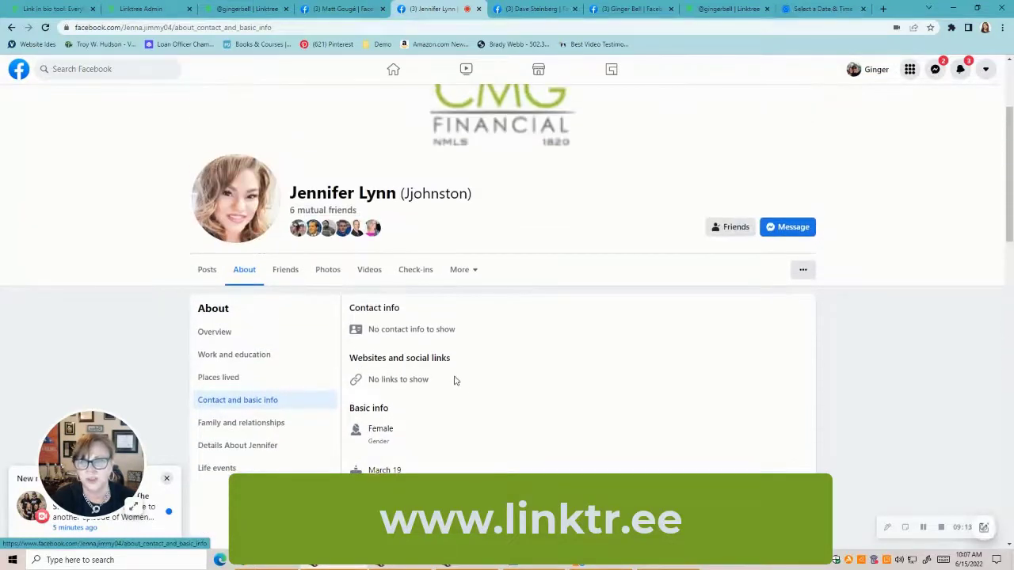
pyautogui.click(230, 331)
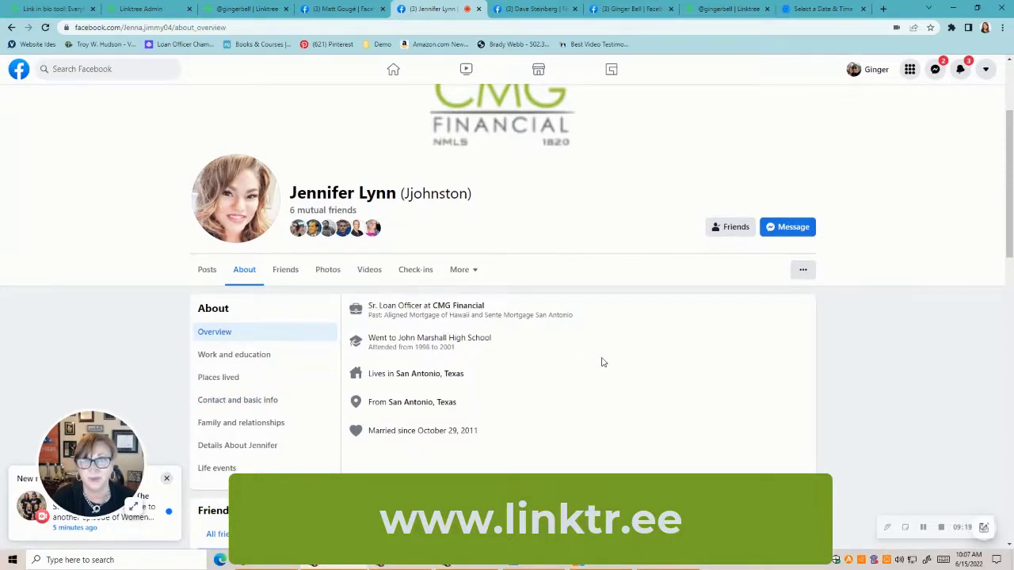
pyautogui.click(274, 402)
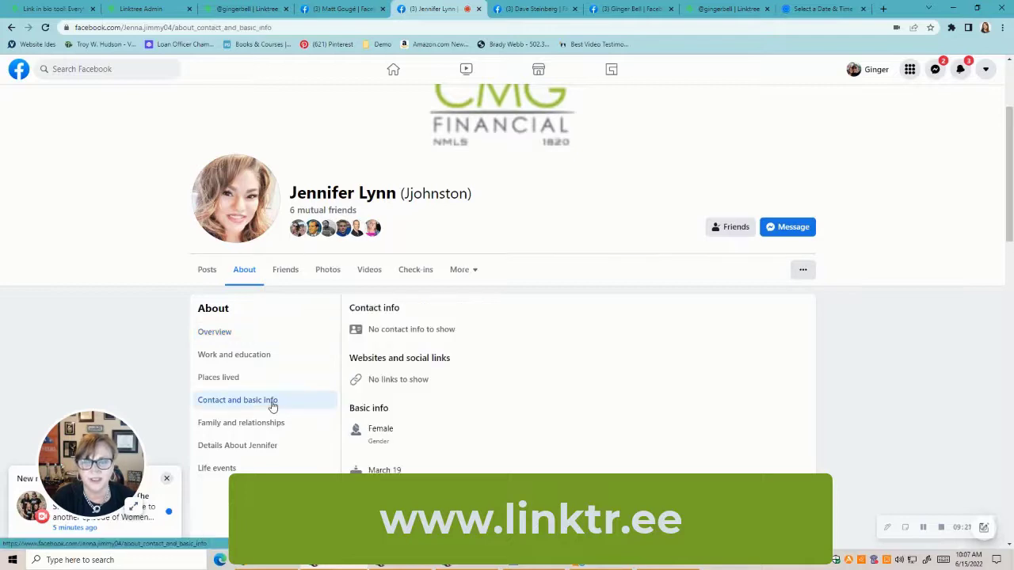
pyautogui.scroll(-1, 585, 397)
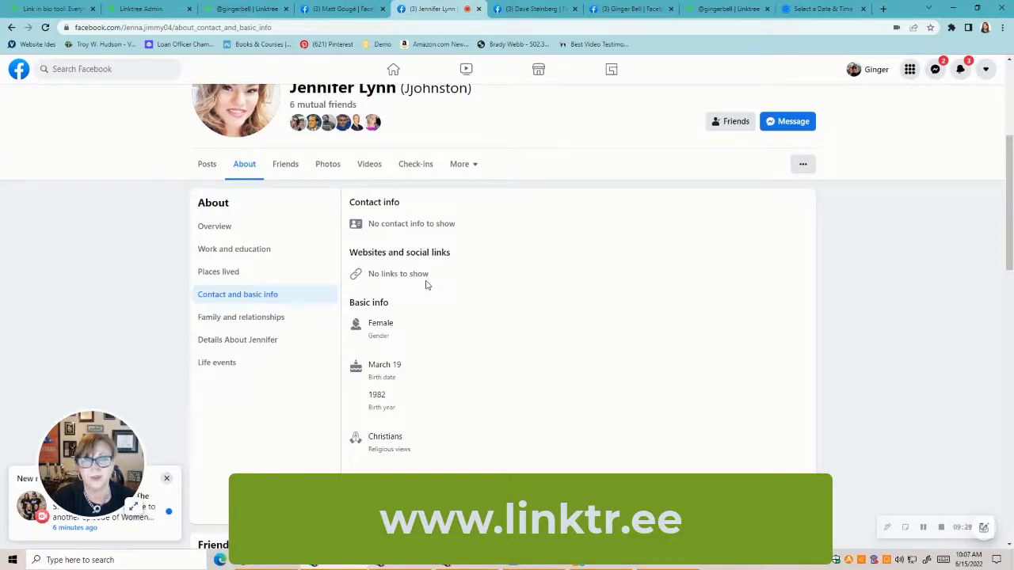
pyautogui.click(528, 9)
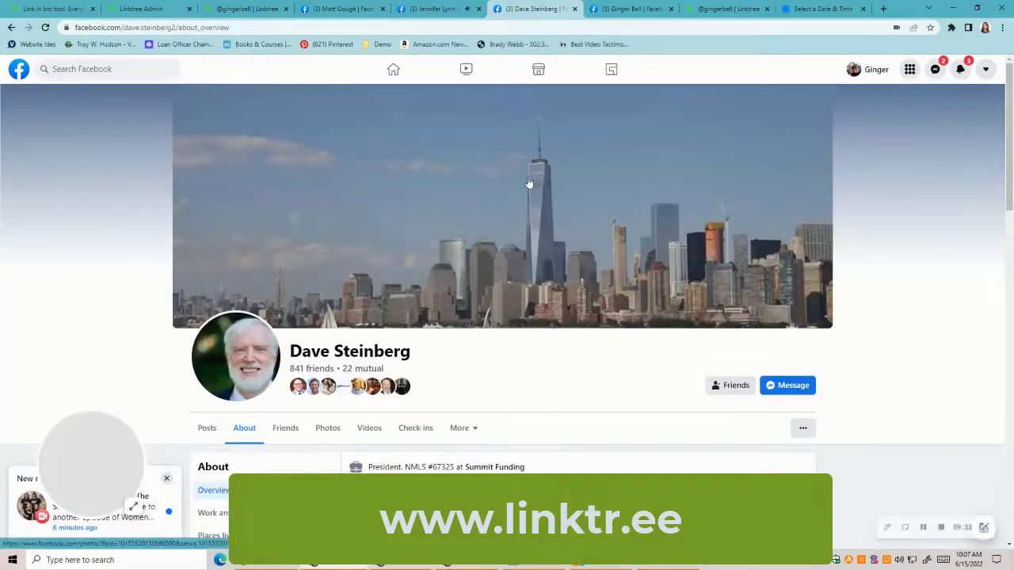
# View the third friend's contact info, listing a mobile number, an address and one website.
pyautogui.scroll(-4, 576, 193)
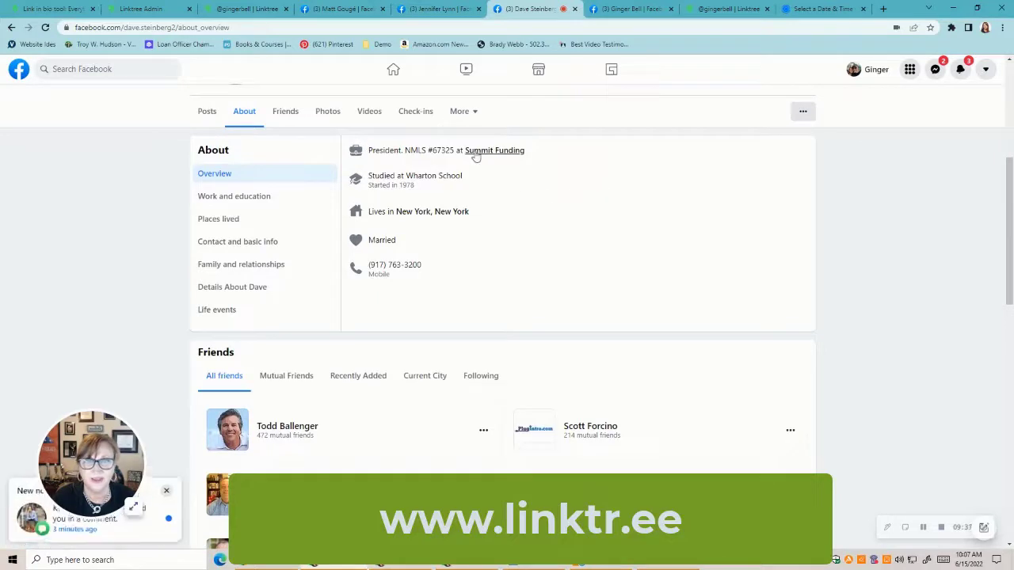
pyautogui.moveTo(475, 156)
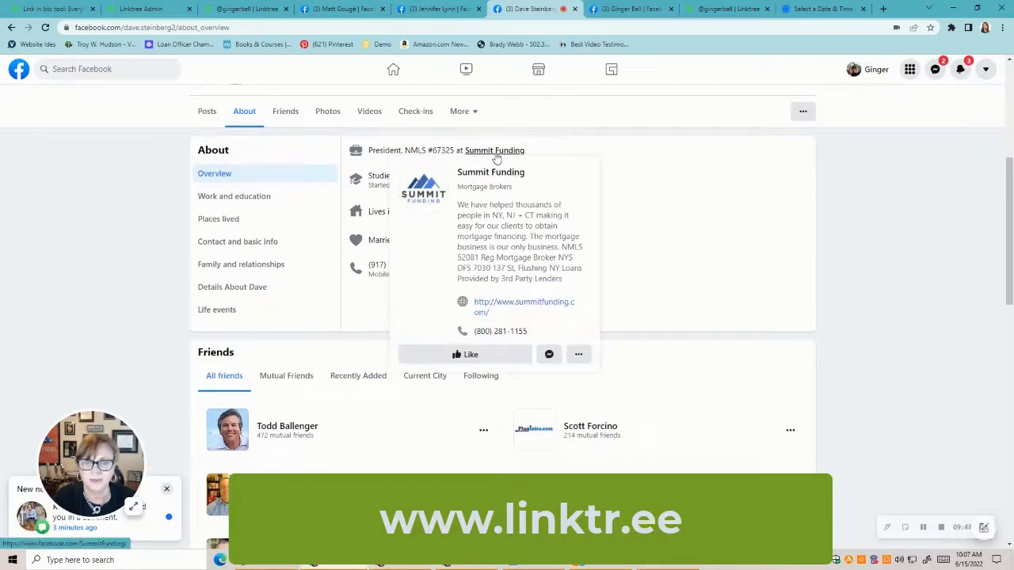
pyautogui.click(253, 247)
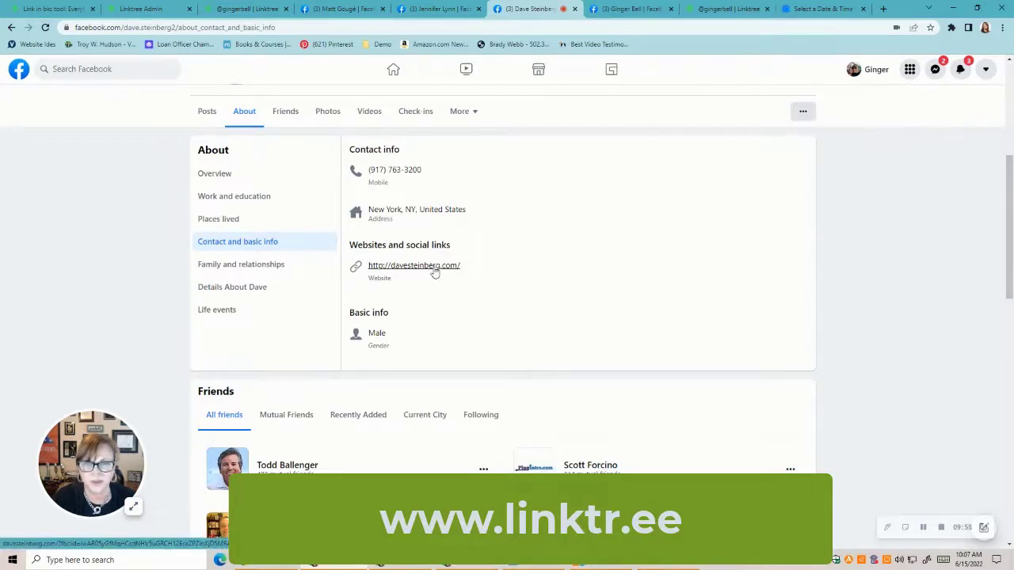
pyautogui.scroll(4, 434, 272)
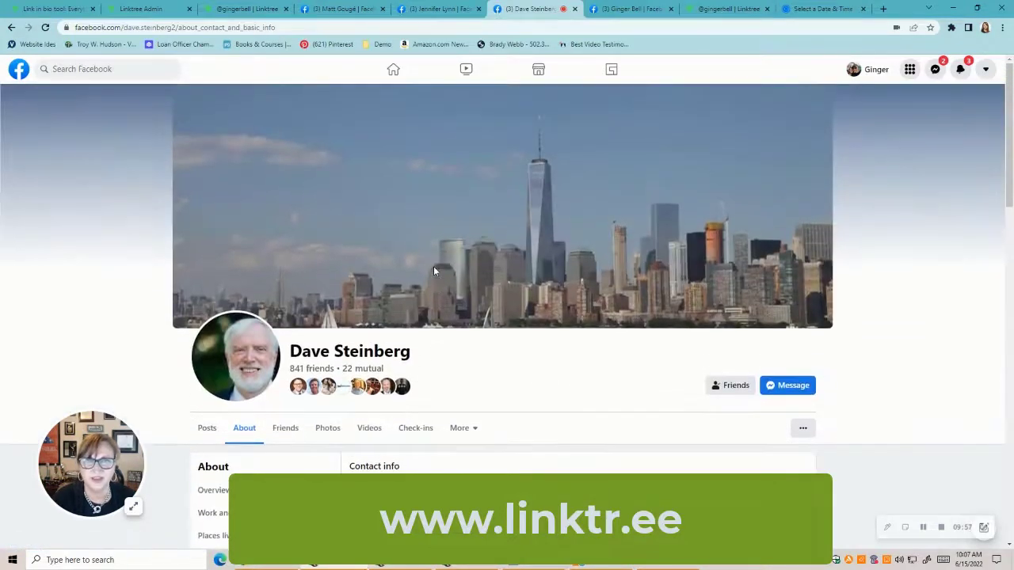
pyautogui.click(602, 11)
# Show her own profile's Posts timeline, whose Intro lists meetgingerbell.com among its website links.
pyautogui.scroll(-5, 573, 227)
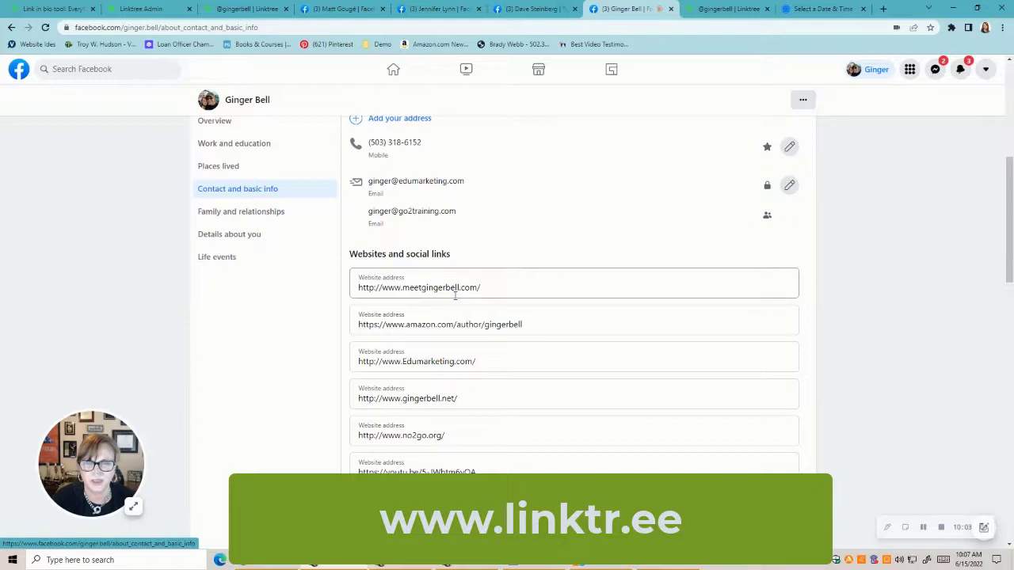
pyautogui.scroll(3, 455, 294)
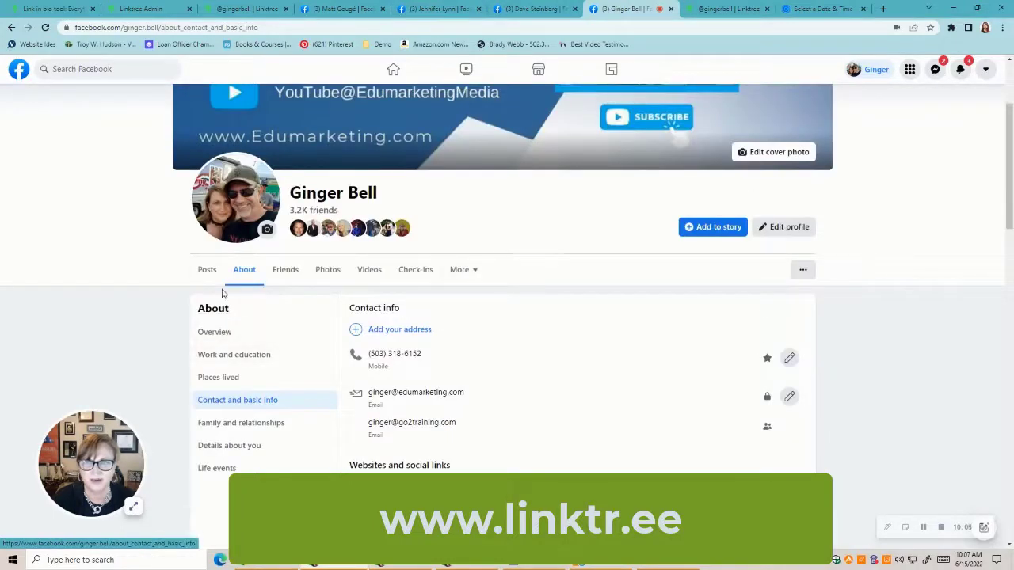
pyautogui.click(206, 270)
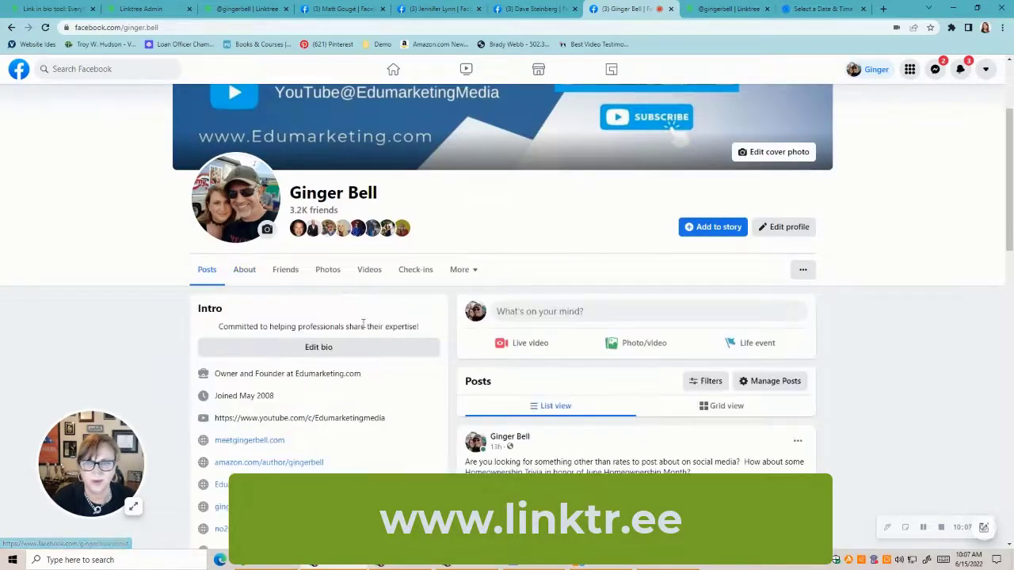
pyautogui.scroll(-1, 314, 358)
pyautogui.scroll(1, 313, 358)
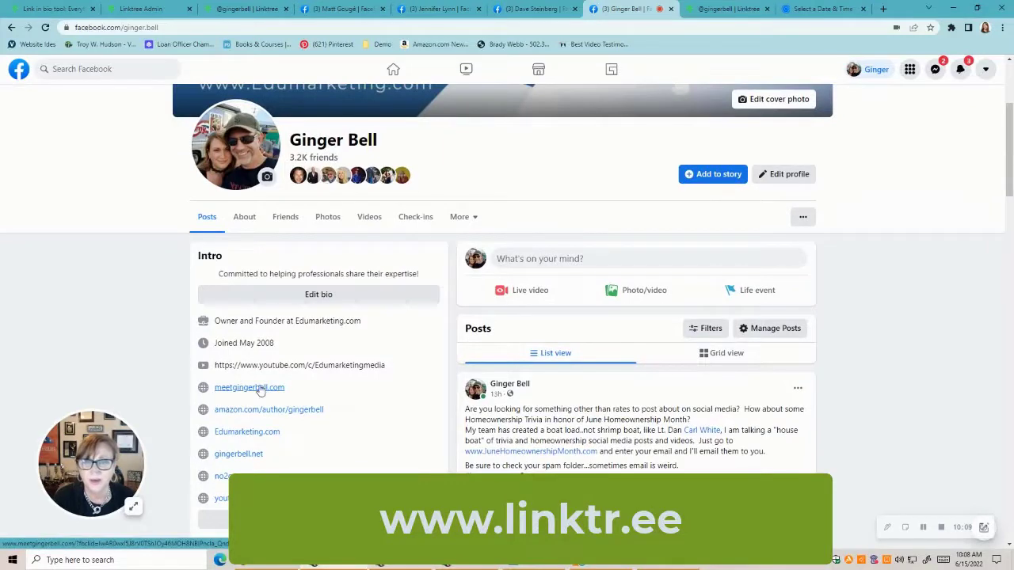
# Follow the meetgingerbell.com Intro link to confirm it opens linktr.ee/gingerbell in a new tab.
pyautogui.click(249, 387)
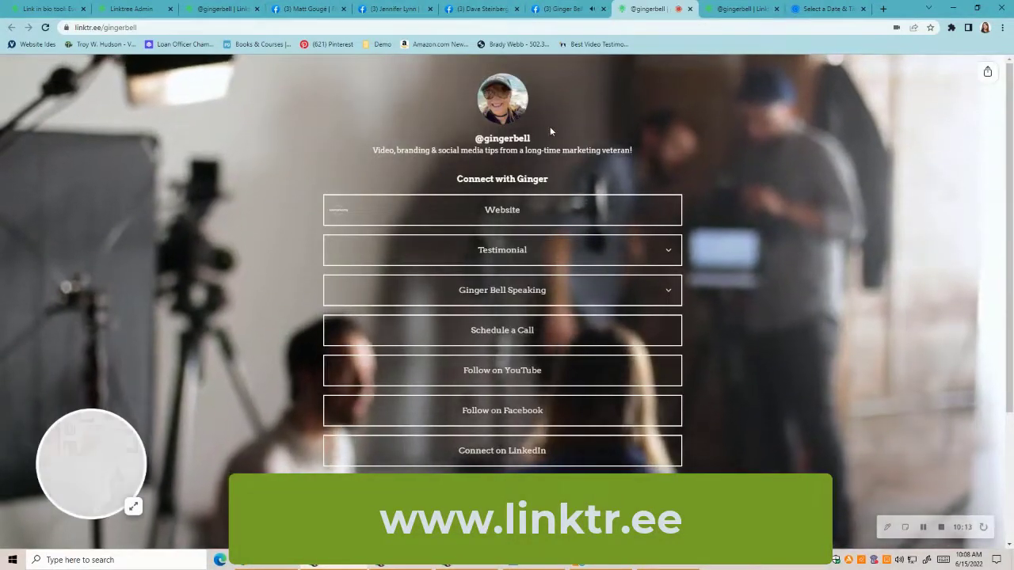
pyautogui.scroll(-2, 607, 267)
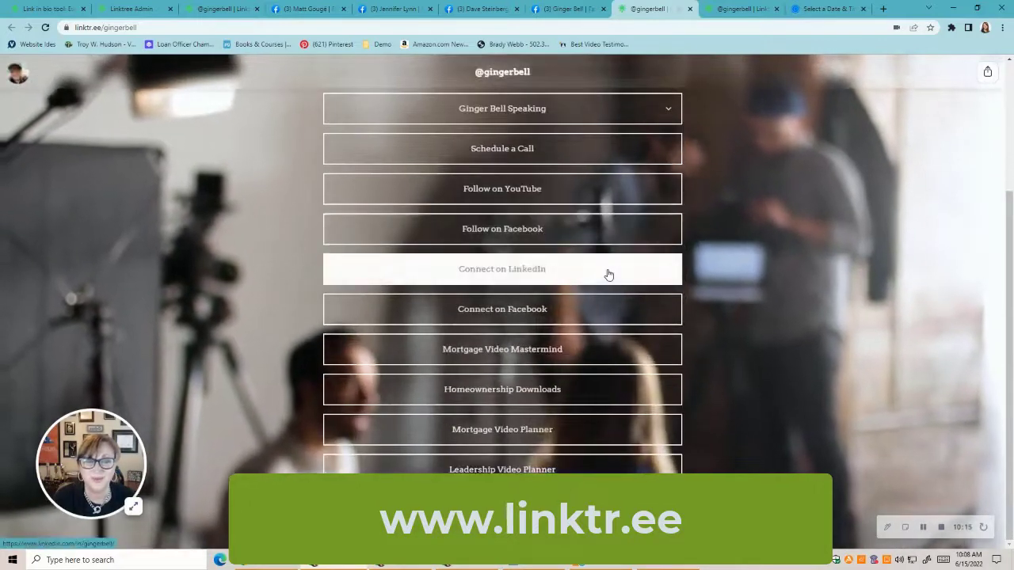
pyautogui.scroll(2, 608, 274)
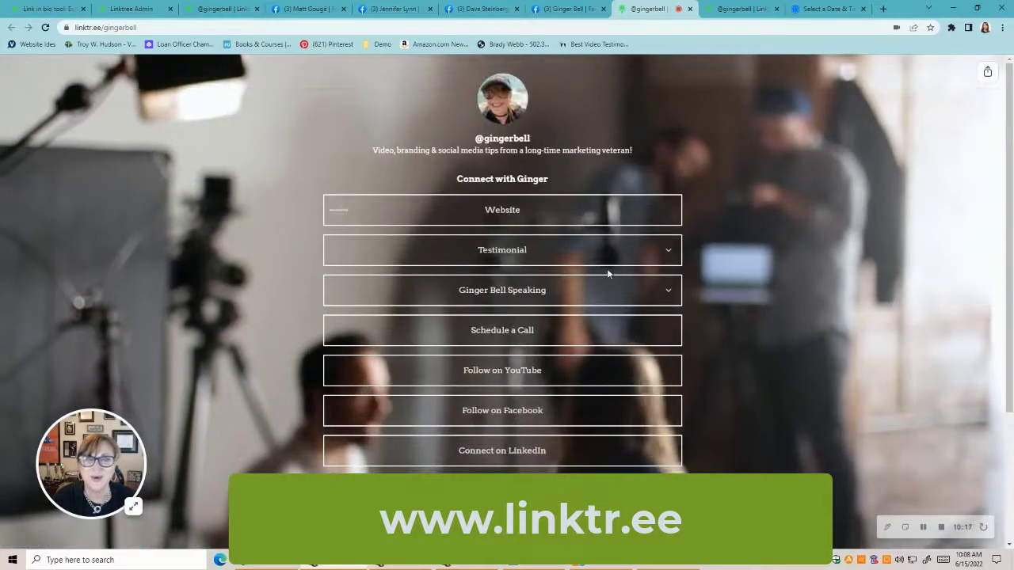